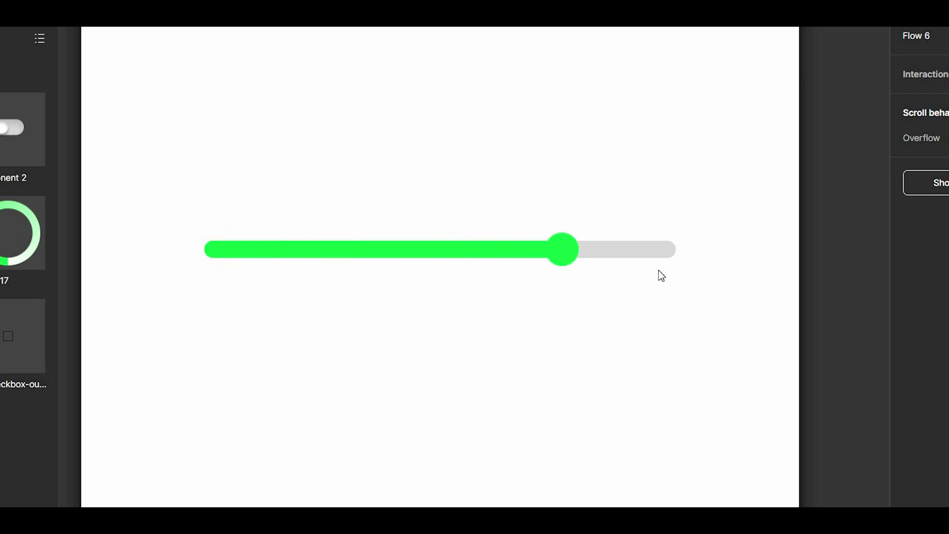
# - Drag the finished slider's thumb in the prototype preview to test the interaction
pyautogui.moveTo(379, 270)
pyautogui.mouseDown()
pyautogui.moveTo(239, 268)
pyautogui.moveTo(641, 272)
pyautogui.moveTo(220, 265)
pyautogui.moveTo(212, 252)
pyautogui.moveTo(742, 271)
pyautogui.moveTo(271, 250)
pyautogui.mouseUp()
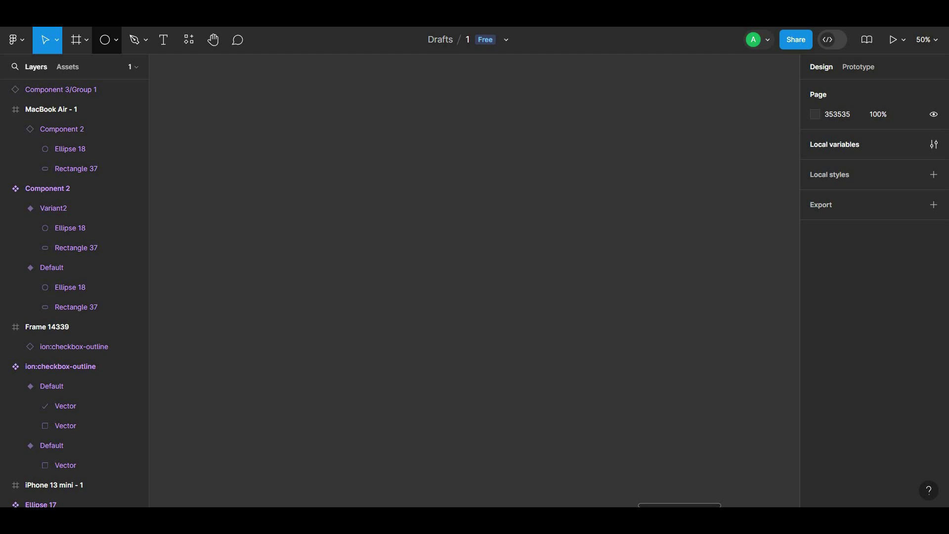
# - Draw a long 1154×42 rectangle as the light-grey slider track
pyautogui.click(115, 39)
pyautogui.click(121, 71)
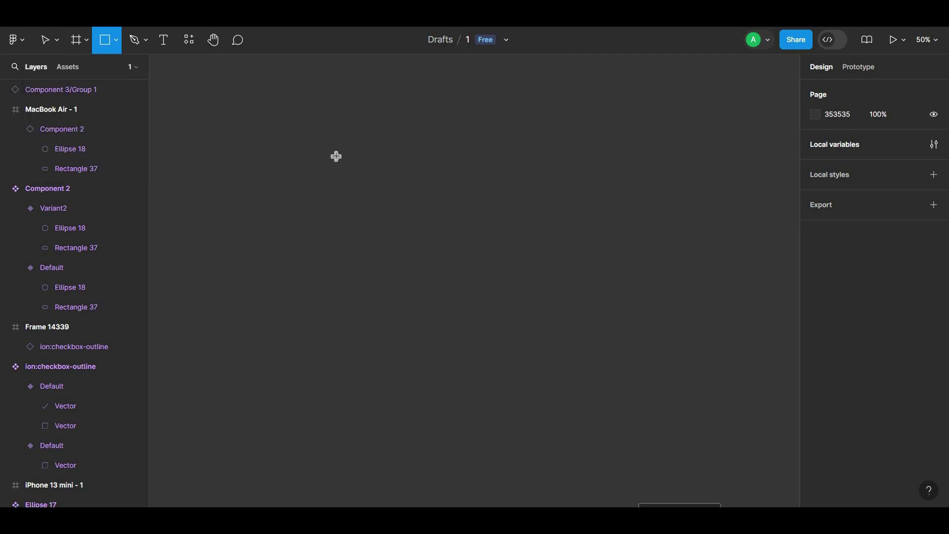
pyautogui.moveTo(330, 155); pyautogui.dragTo(688, 168)
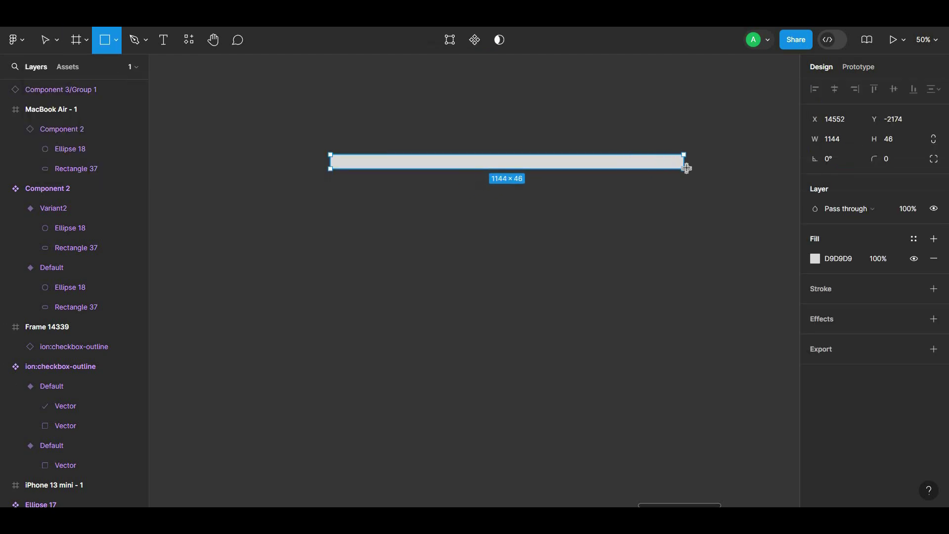
pyautogui.hotkey('ctrl', 'd')
pyautogui.moveTo(654, 165)
pyautogui.mouseDown()
pyautogui.moveTo(657, 181)
pyautogui.moveTo(678, 162)
pyautogui.moveTo(655, 138)
pyautogui.mouseUp()
pyautogui.press('Delete')
# - Make a 0EFF43 green copy of the bar and shrink it onto the track's left end
pyautogui.click(652, 160)
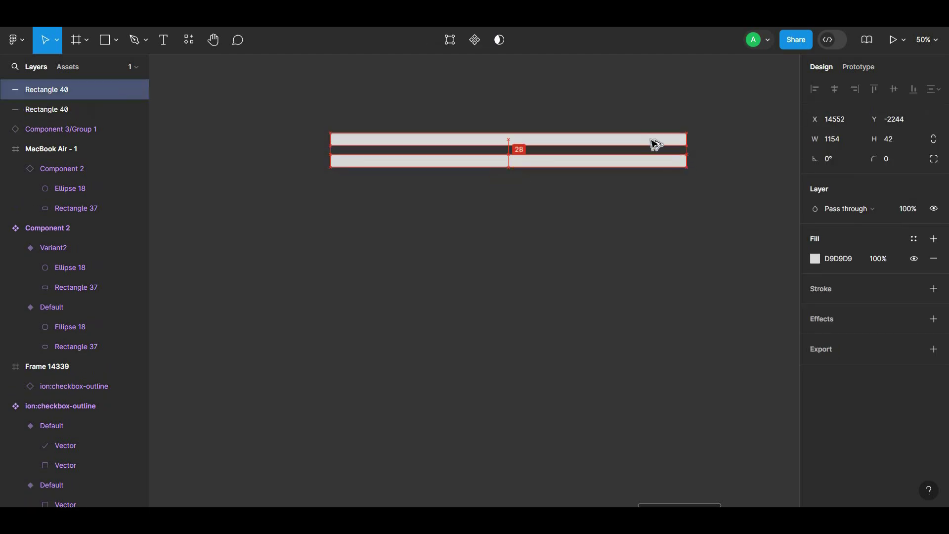
pyautogui.click(815, 259)
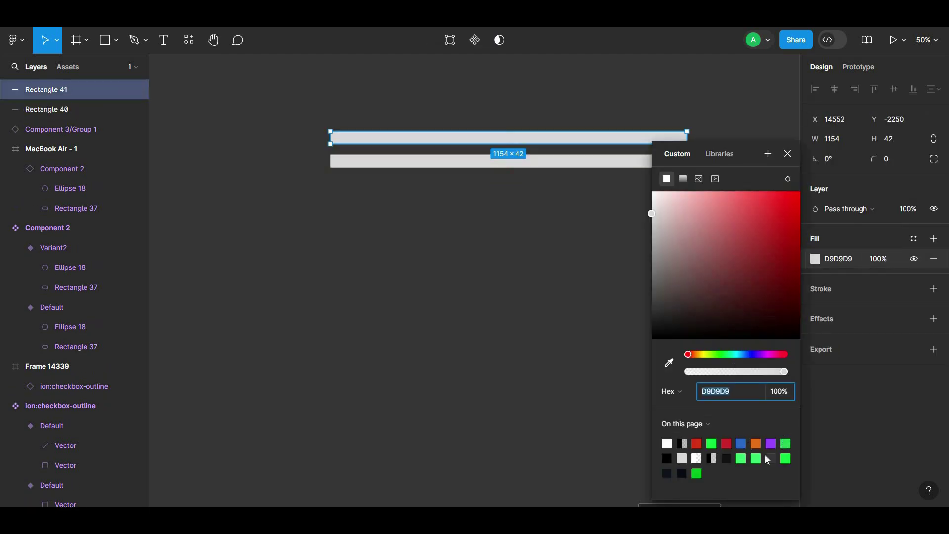
pyautogui.click(786, 457)
pyautogui.click(615, 345)
pyautogui.click(642, 139)
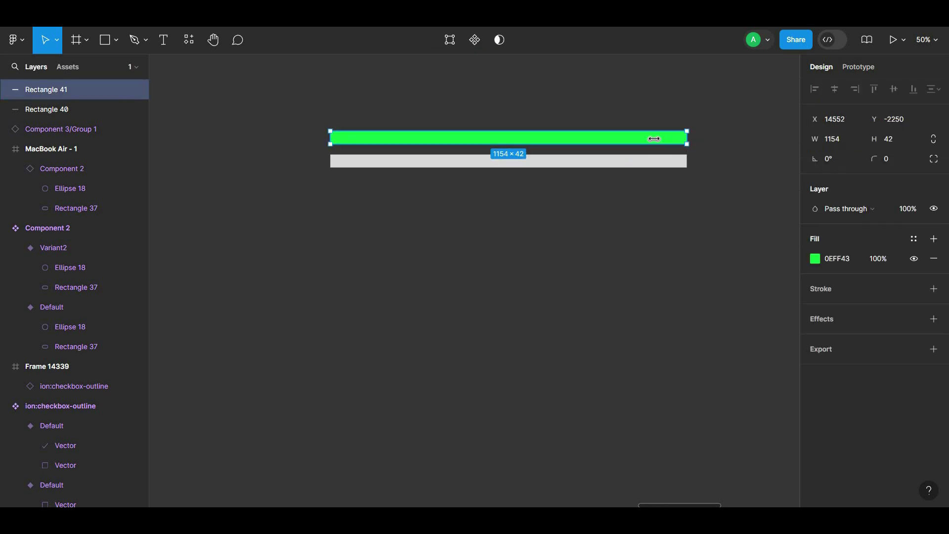
pyautogui.moveTo(654, 139)
pyautogui.mouseDown()
pyautogui.moveTo(643, 144)
pyautogui.moveTo(656, 165)
pyautogui.moveTo(339, 162)
pyautogui.mouseUp()
# - Give both the track and the green bar a corner radius of 50
pyautogui.click(313, 133)
pyautogui.moveTo(550, 186); pyautogui.dragTo(319, 136)
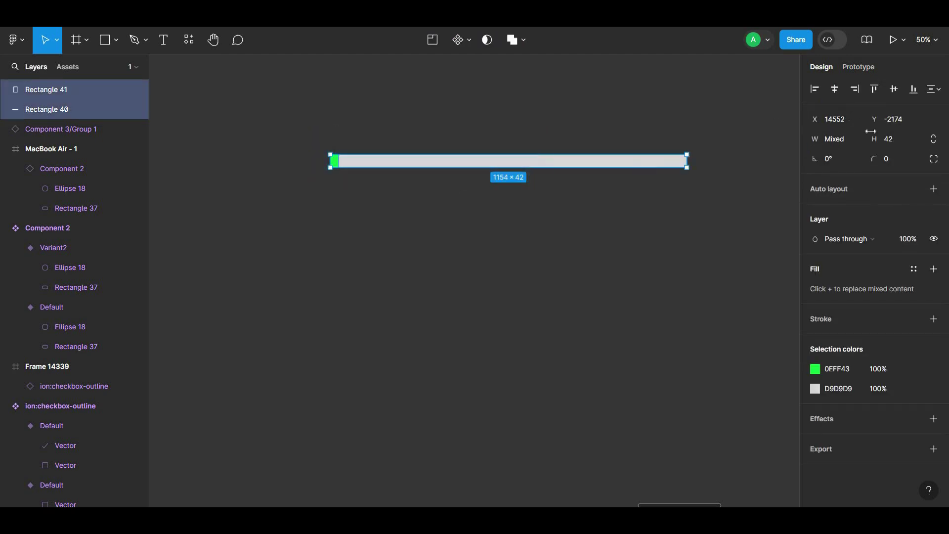
pyautogui.write('50')
pyautogui.press('Return')
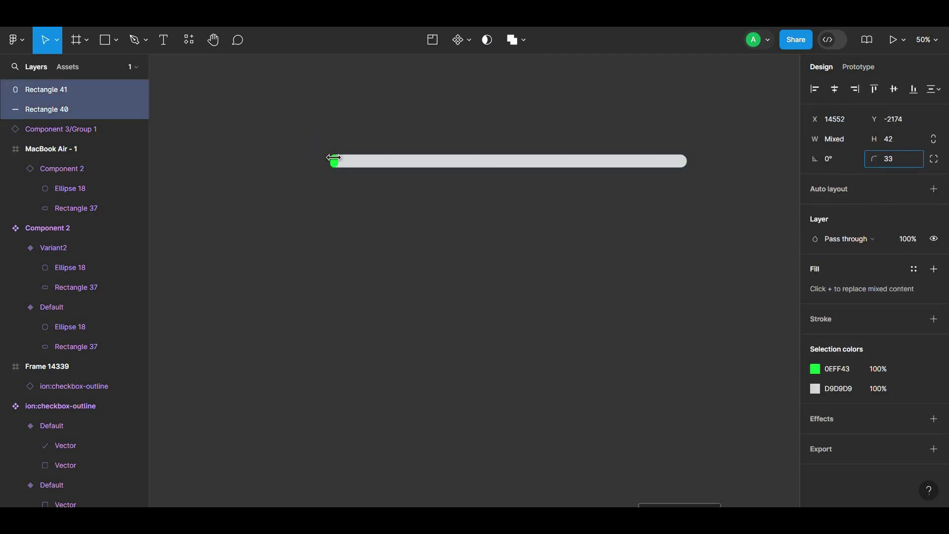
# - Resize the green fill to a 42×42 round piece at the track's left end
pyautogui.click(402, 170)
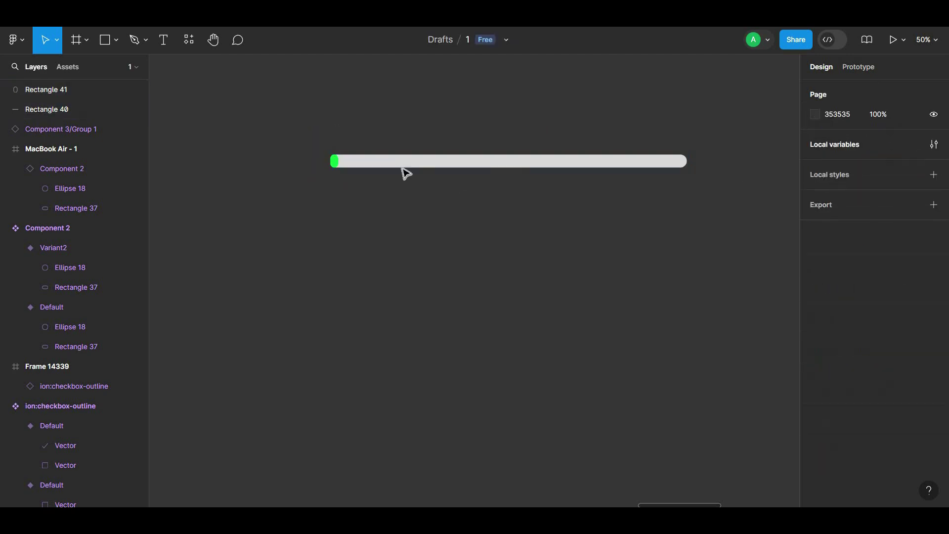
pyautogui.click(339, 163)
pyautogui.moveTo(406, 163); pyautogui.dragTo(342, 160)
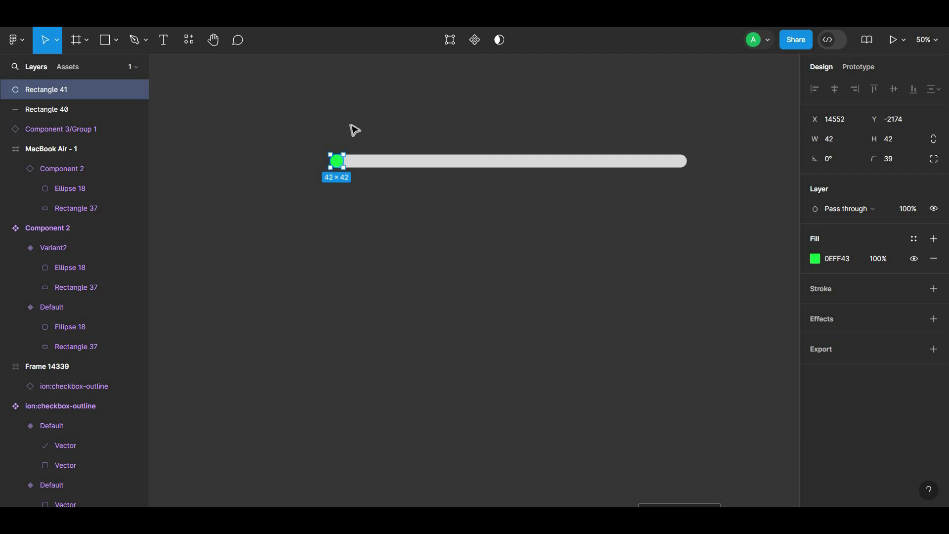
pyautogui.click(303, 131)
# - Draw an 82×82 circle and place it on the slider track
pyautogui.click(115, 40)
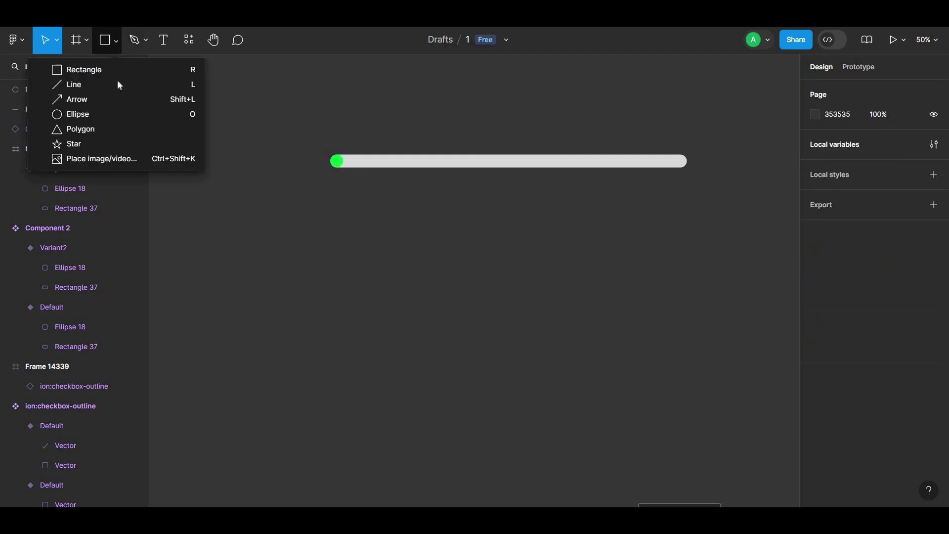
pyautogui.click(125, 114)
pyautogui.click(409, 127)
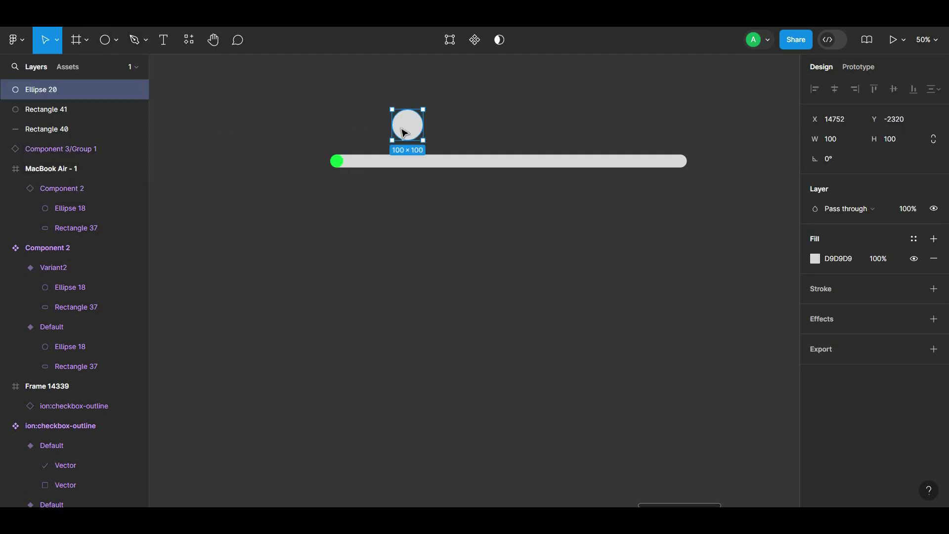
pyautogui.moveTo(417, 132)
pyautogui.mouseDown()
pyautogui.moveTo(409, 123)
pyautogui.moveTo(342, 164)
pyautogui.moveTo(353, 174)
pyautogui.mouseUp()
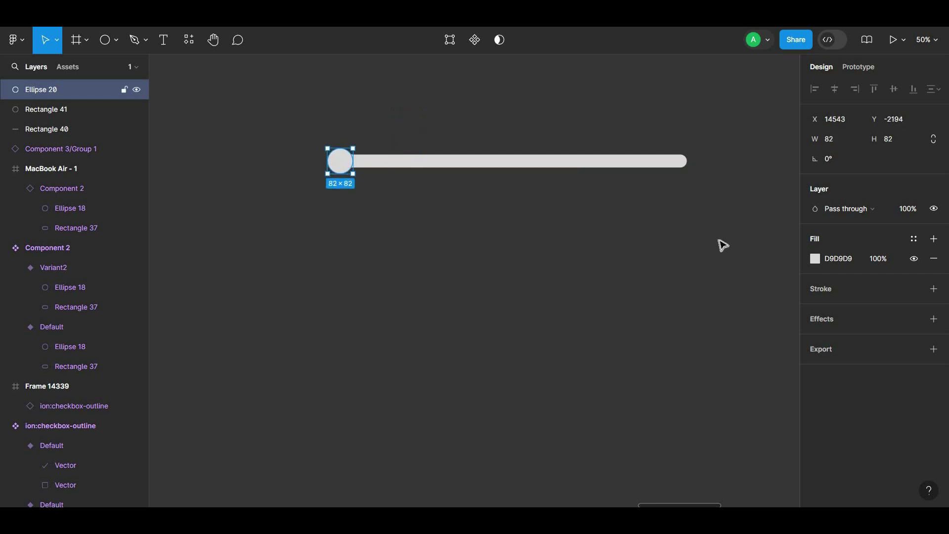
pyautogui.moveTo(343, 172); pyautogui.dragTo(365, 172)
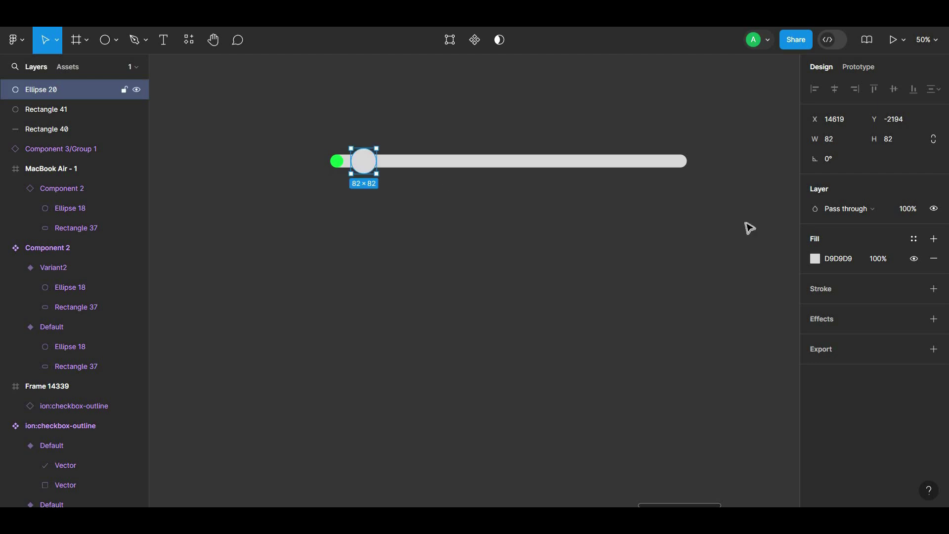
# - Fill the circle 0EFF43 green and snap it to the track's left end as the thumb
pyautogui.click(815, 259)
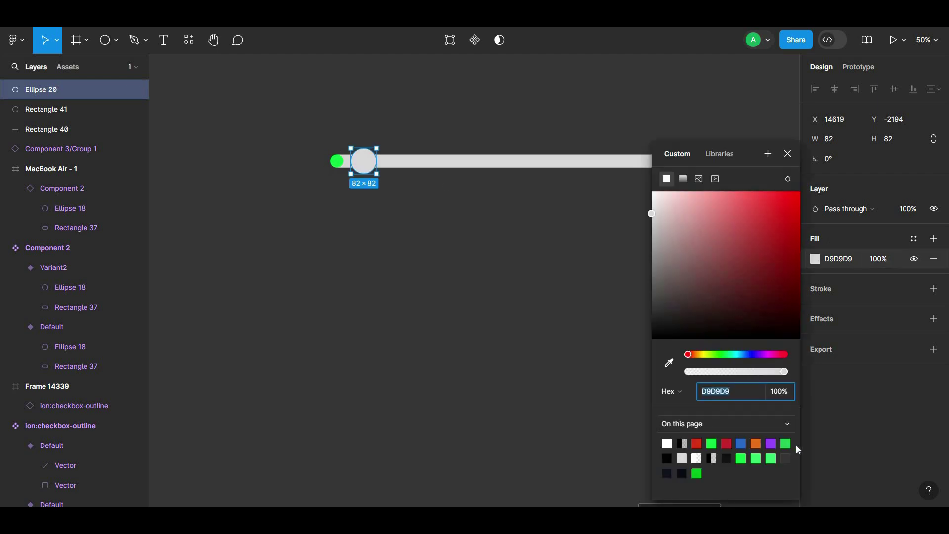
pyautogui.click(748, 455)
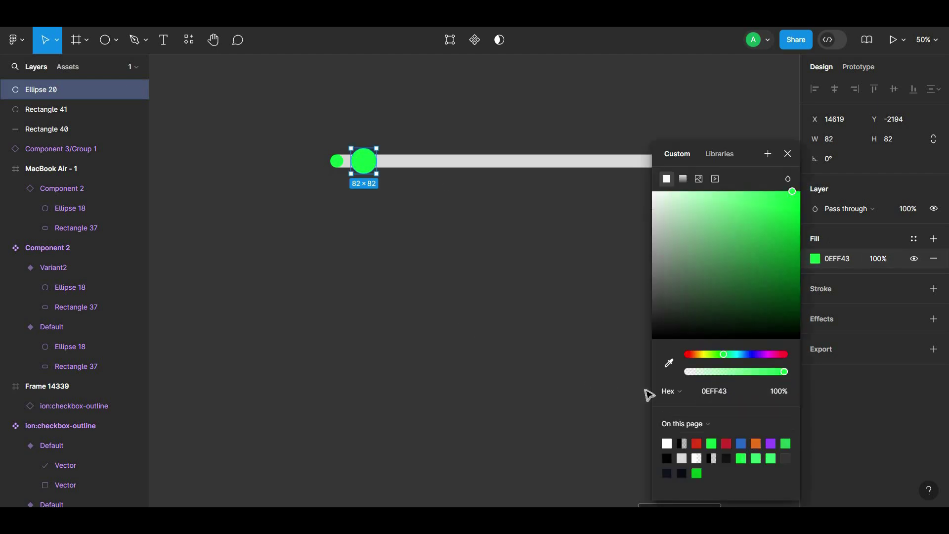
pyautogui.click(670, 363)
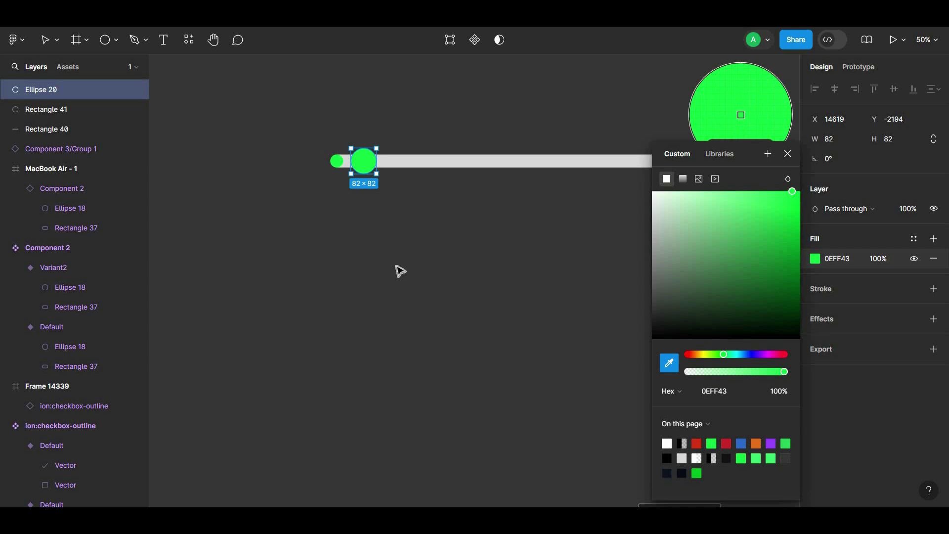
pyautogui.press('Escape')
pyautogui.press('Escape')
pyautogui.moveTo(371, 169); pyautogui.dragTo(356, 173)
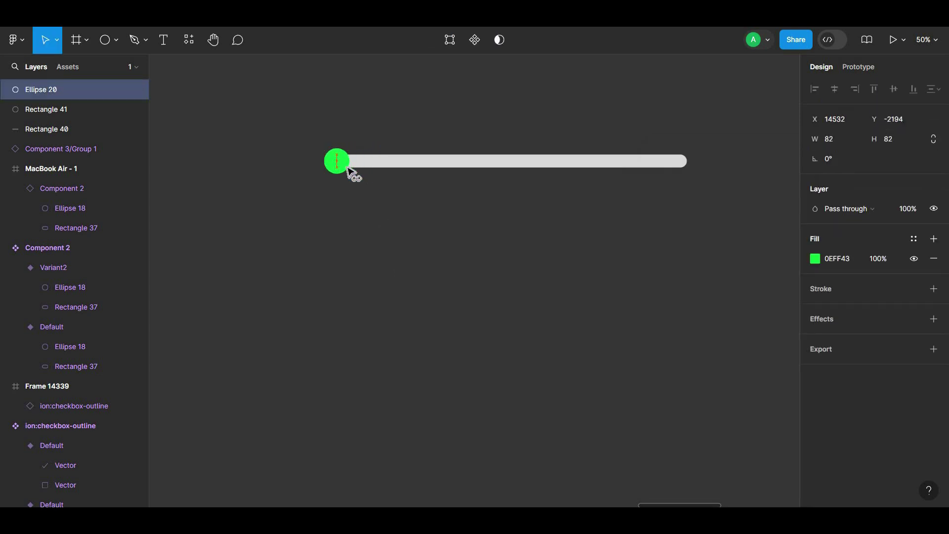
pyautogui.moveTo(283, 129); pyautogui.dragTo(583, 189)
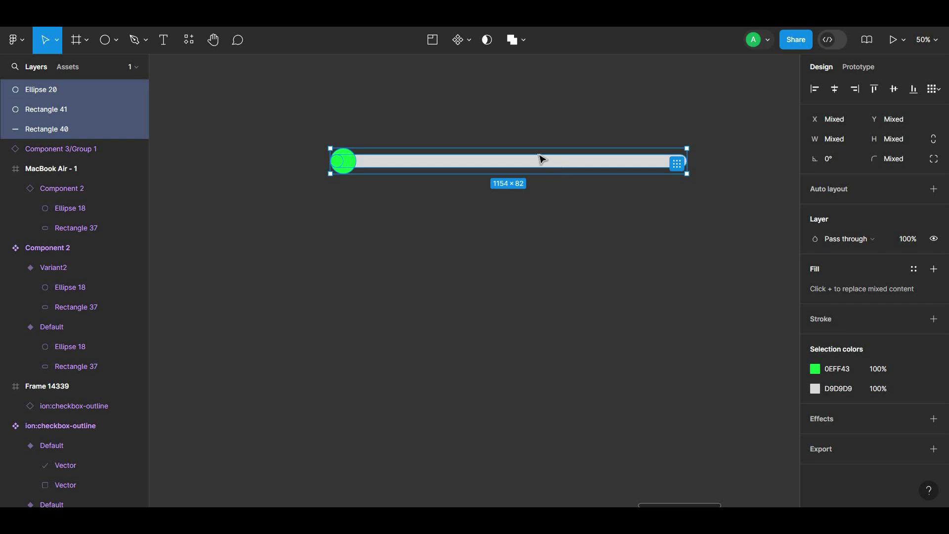
# - Group the track, fill and thumb, and place a copy of the slider below
pyautogui.hotkey('ctrl', 'g')
pyautogui.press('Escape')
pyautogui.click(529, 166)
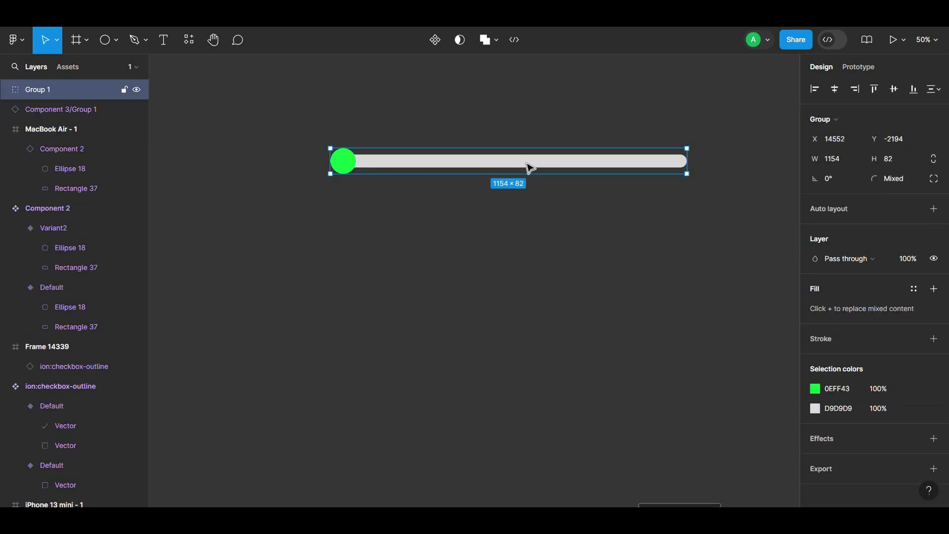
pyautogui.keyDown('alt'); pyautogui.moveTo(529, 168); pyautogui.dragTo(531, 230); pyautogui.keyUp('alt')
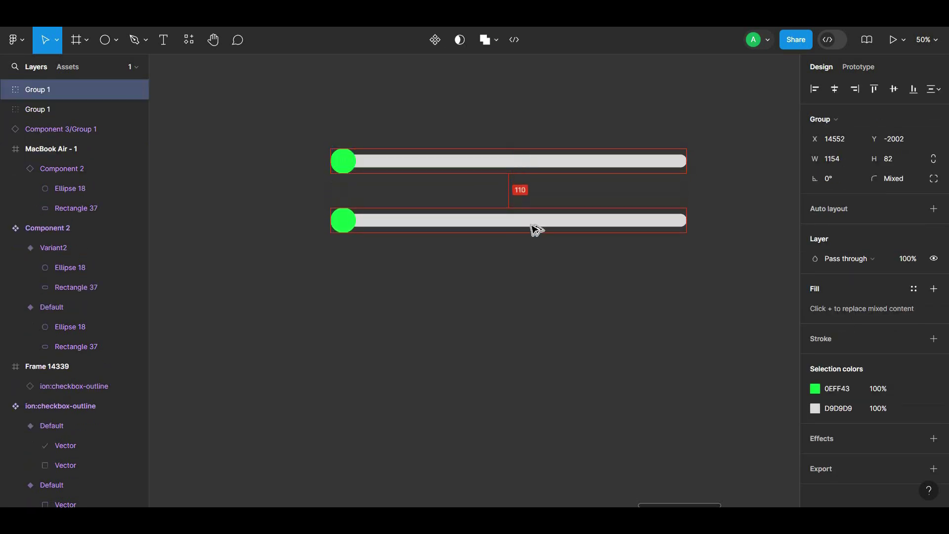
pyautogui.press('Escape')
# - In the copy, move the thumb to the right end and stretch the green fill to meet it
pyautogui.doubleClick(344, 232)
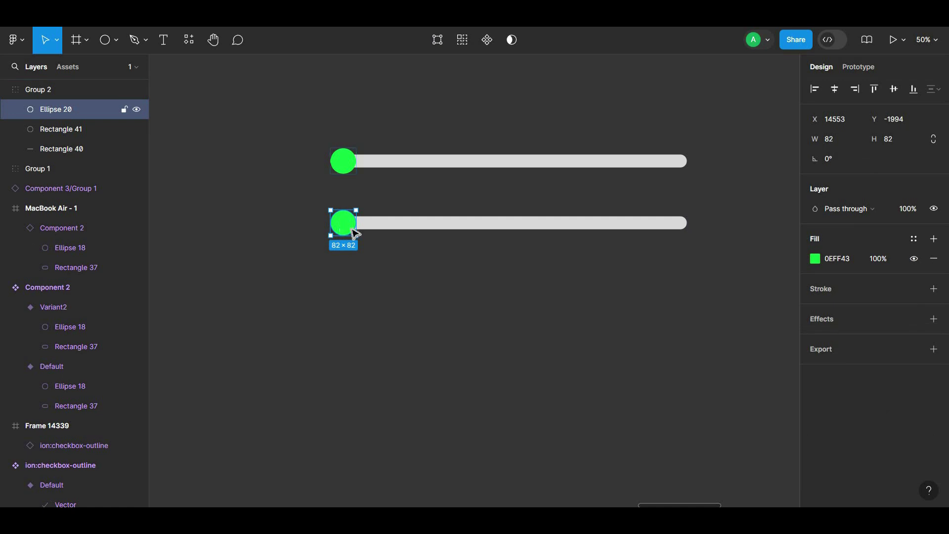
pyautogui.moveTo(355, 232); pyautogui.dragTo(686, 233)
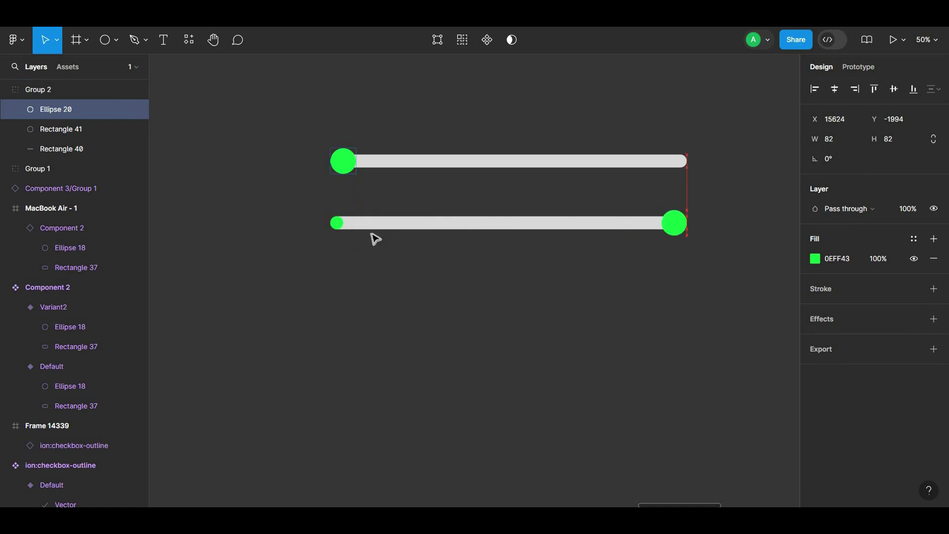
pyautogui.click(345, 227)
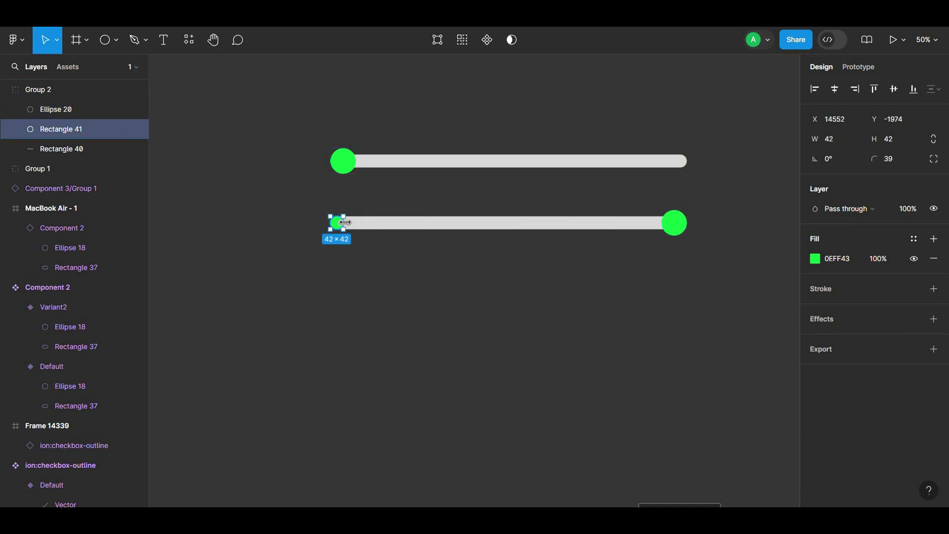
pyautogui.moveTo(344, 223); pyautogui.dragTo(673, 225)
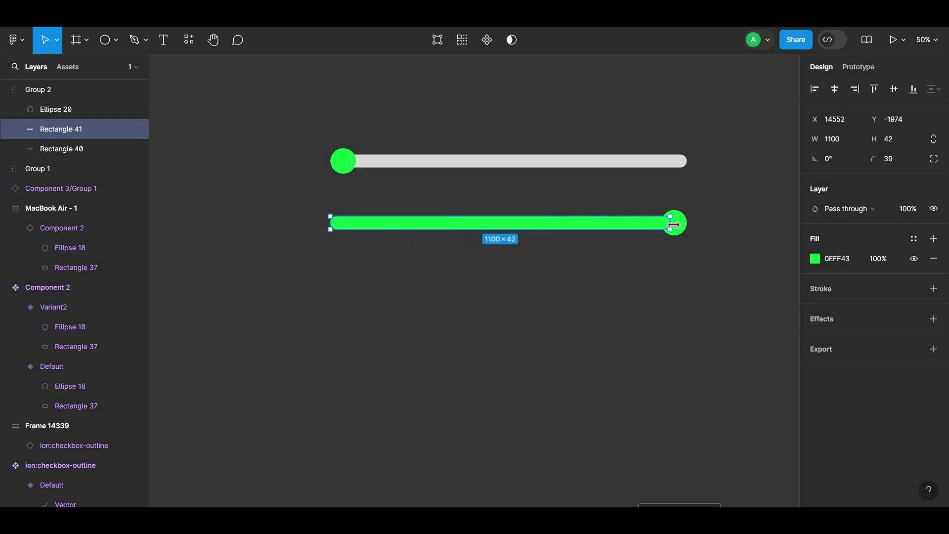
pyautogui.moveTo(673, 225); pyautogui.dragTo(682, 225)
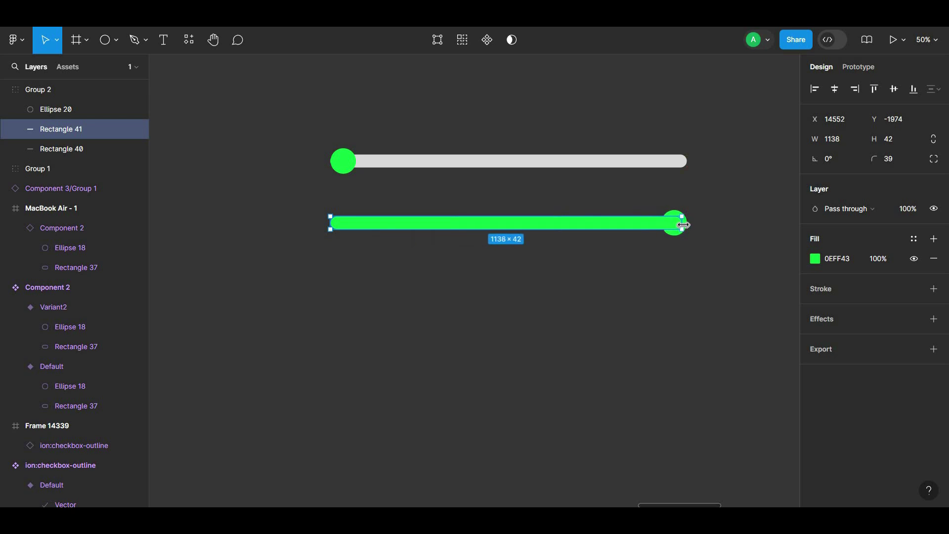
pyautogui.click(704, 217)
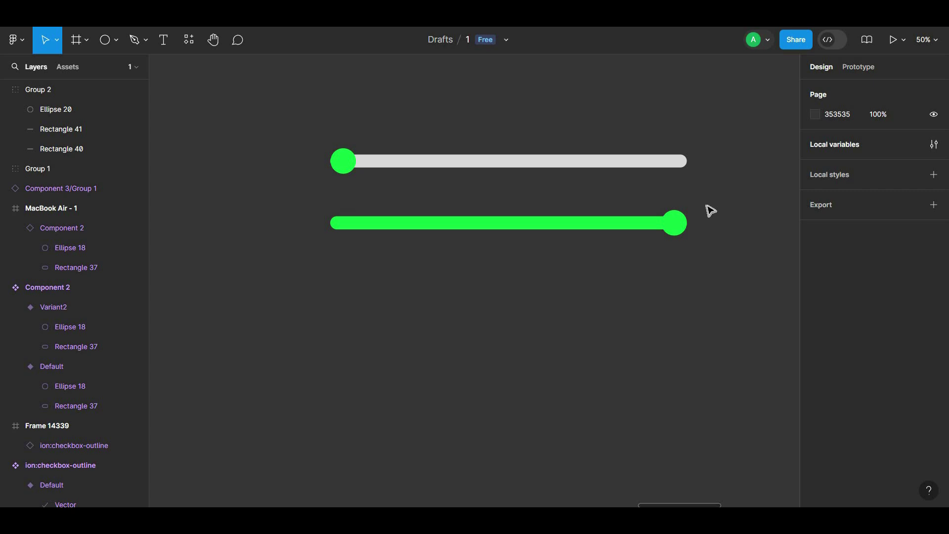
pyautogui.click(674, 234)
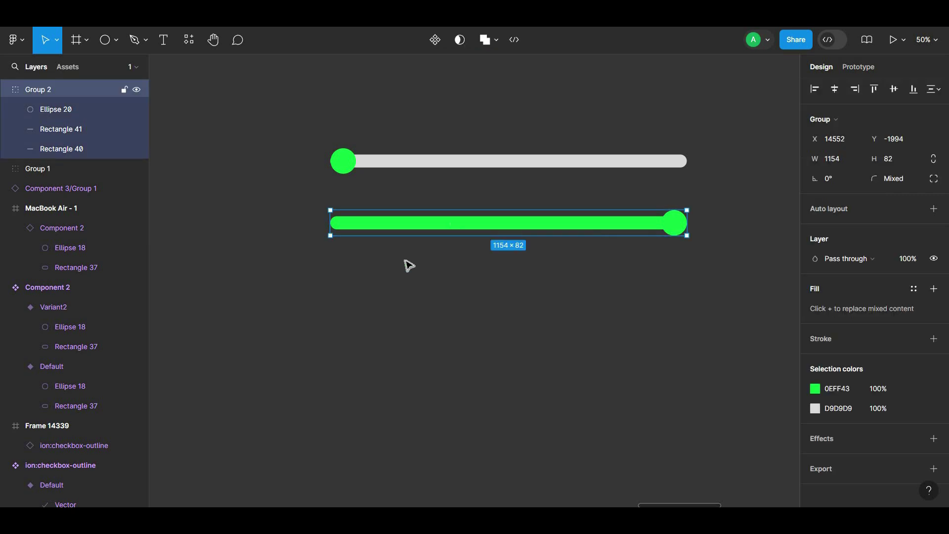
# - Turn the empty and full sliders into separate components with Create multiple components
pyautogui.click(405, 168)
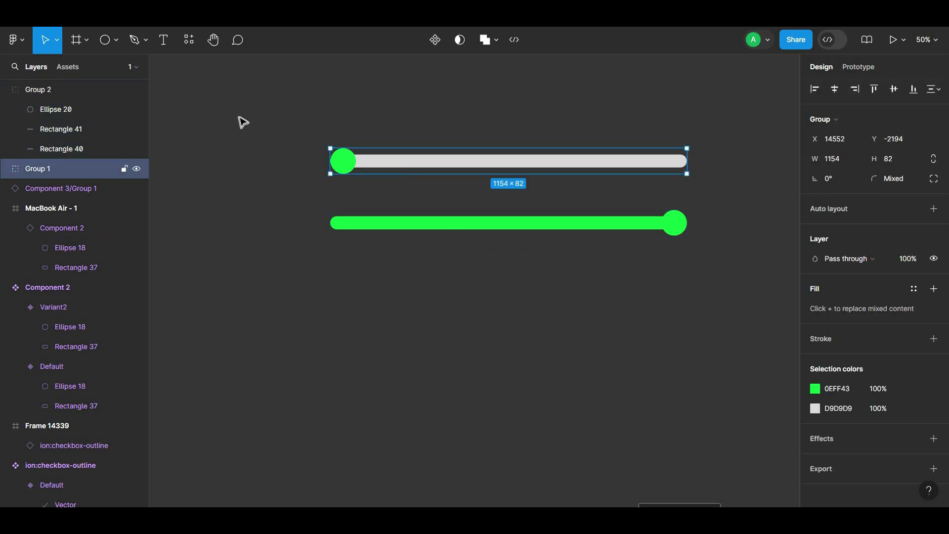
pyautogui.click(396, 124)
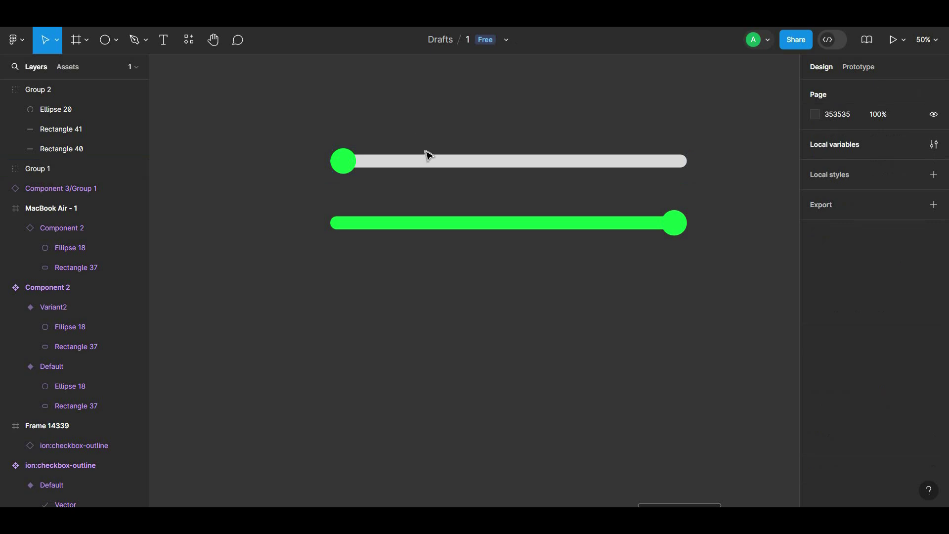
pyautogui.click(453, 162)
pyautogui.click(504, 209)
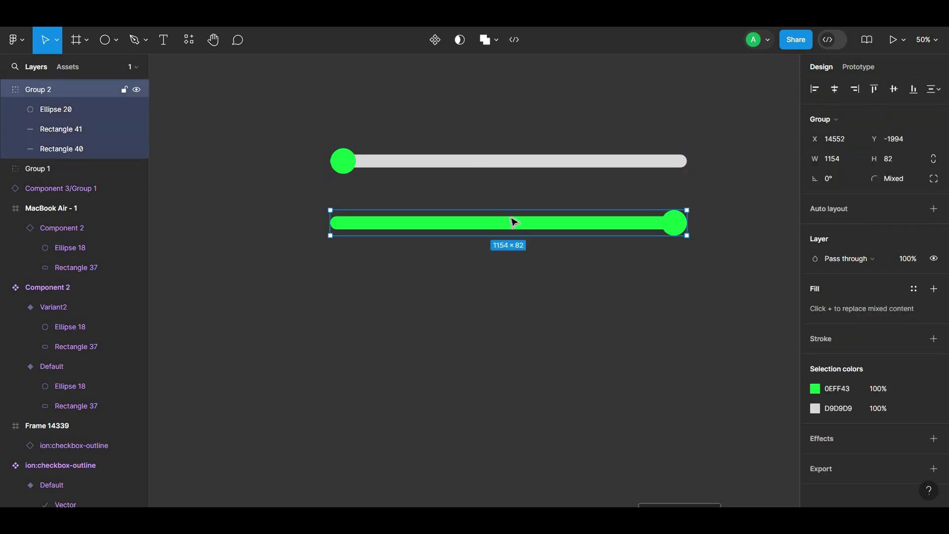
pyautogui.keyDown('shift'); pyautogui.click(445, 166); pyautogui.keyUp('shift')
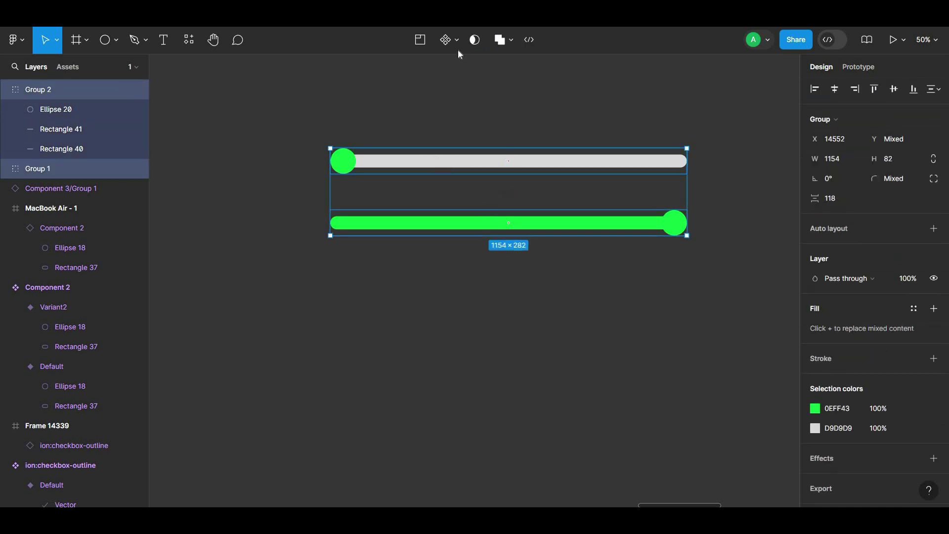
pyautogui.click(456, 42)
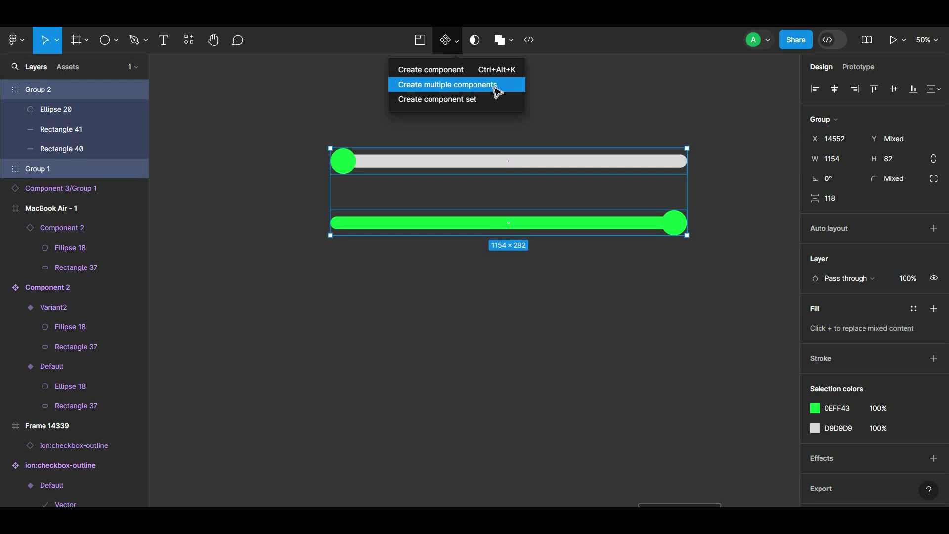
pyautogui.click(495, 87)
# - Combine the two slider components as variants into Component 4
pyautogui.click(498, 111)
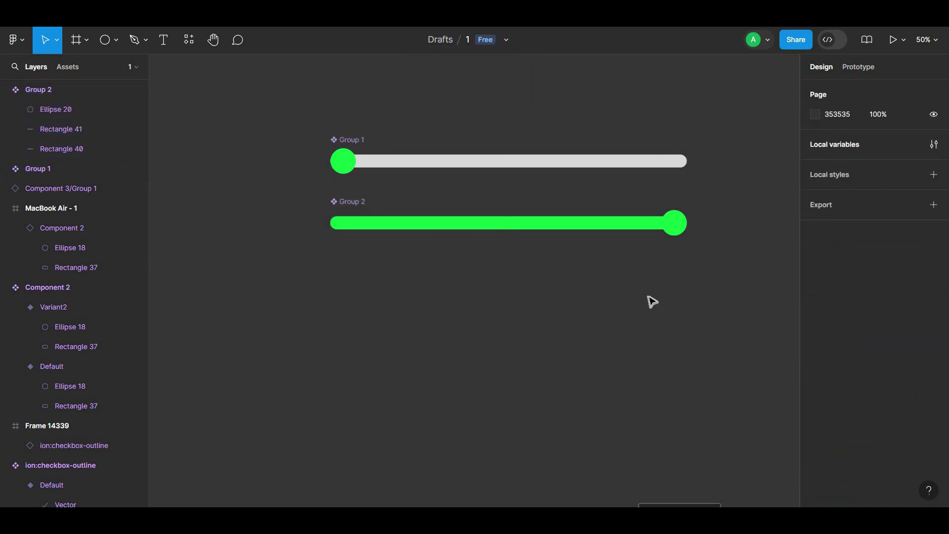
pyautogui.moveTo(650, 301); pyautogui.dragTo(299, 104)
pyautogui.click(893, 272)
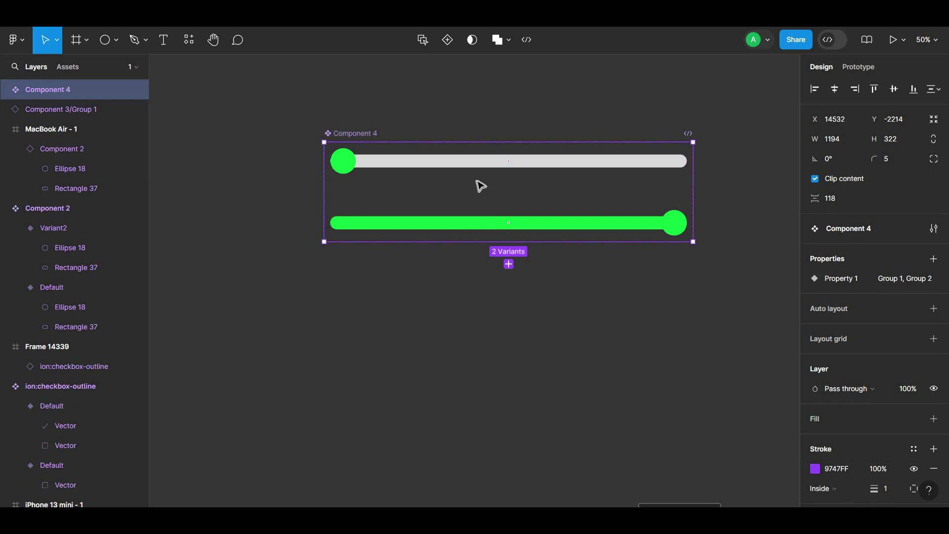
pyautogui.press('Escape')
# - Link Group 1's Ellipse 20 knob to Group 2 with an On drag, Change to, Smart animate interaction
pyautogui.click(545, 170)
pyautogui.click(858, 67)
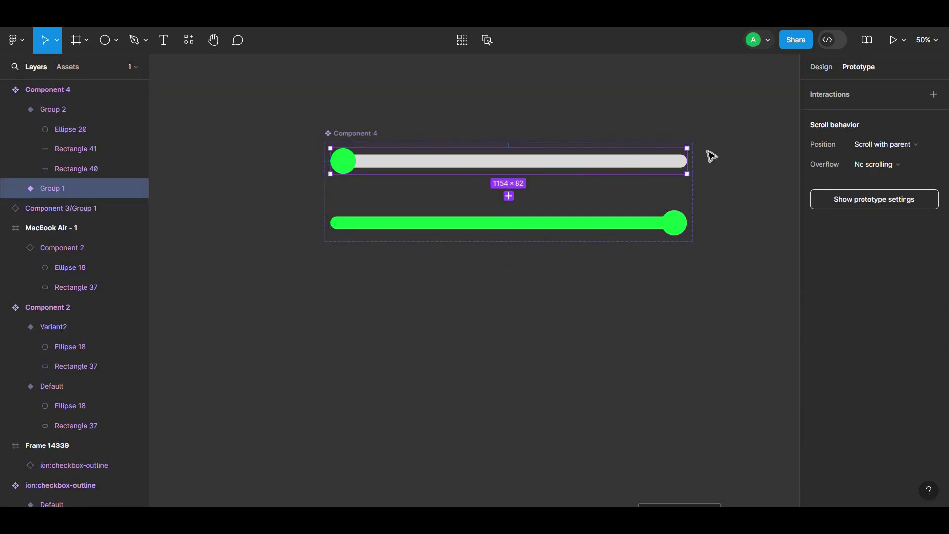
pyautogui.click(346, 160)
pyautogui.moveTo(357, 161); pyautogui.dragTo(502, 220)
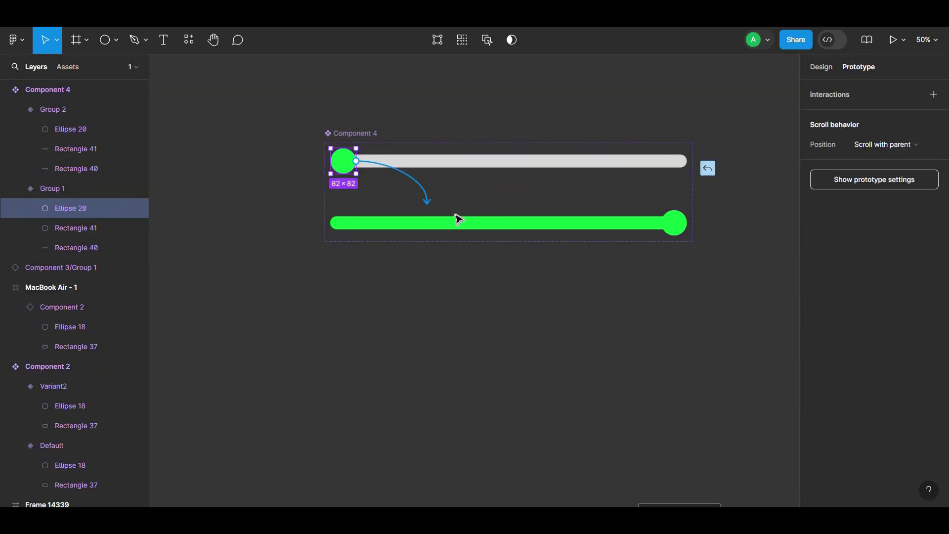
pyautogui.click(467, 242)
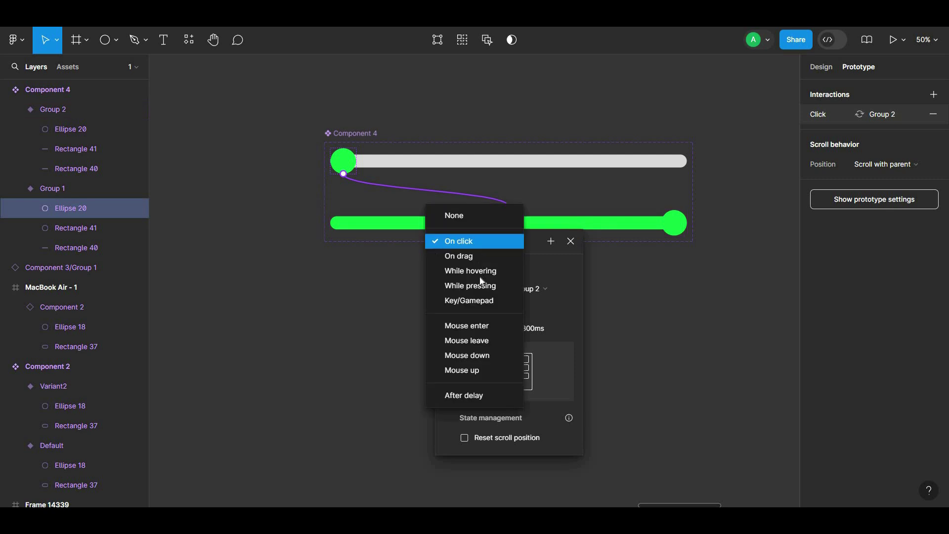
pyautogui.click(476, 255)
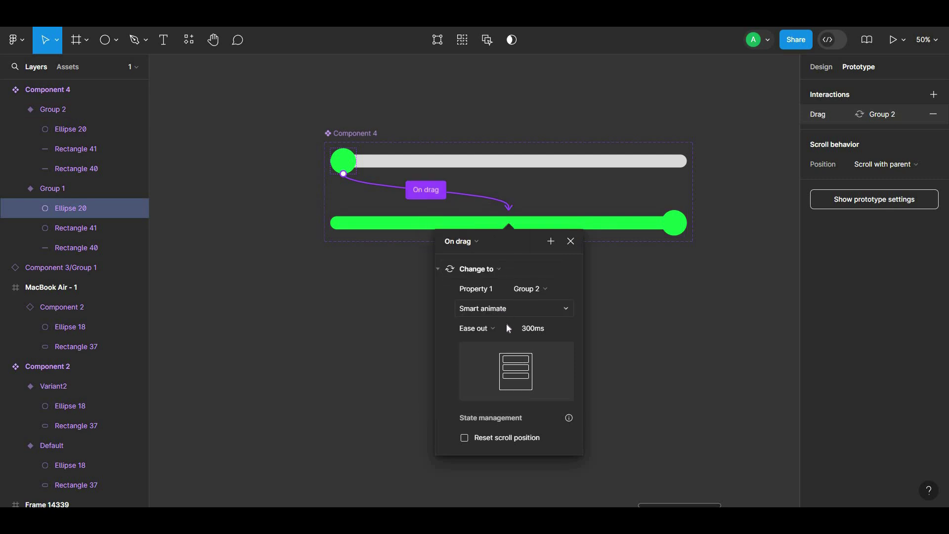
pyautogui.click(558, 342)
pyautogui.click(664, 225)
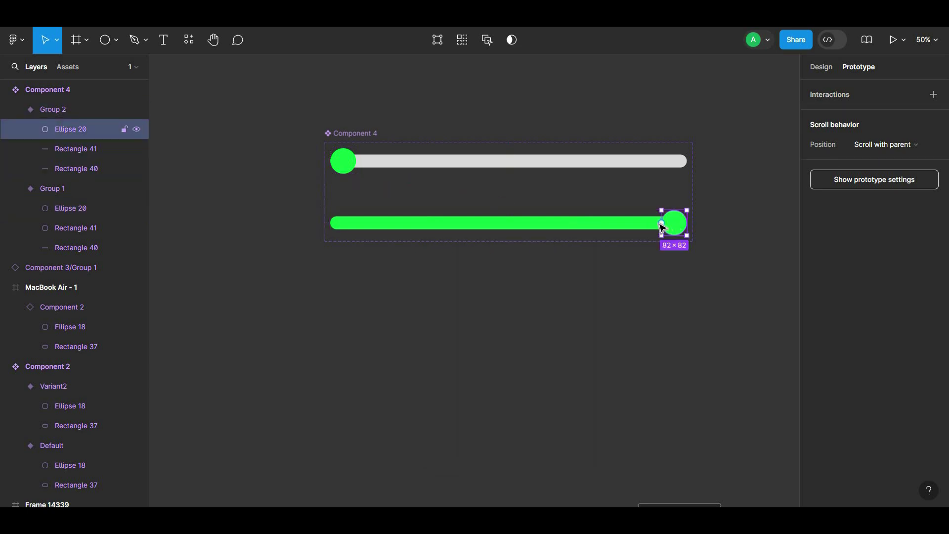
# - Connect Group 2's knob back to Group 1 with an On drag trigger
pyautogui.moveTo(674, 210); pyautogui.dragTo(611, 166)
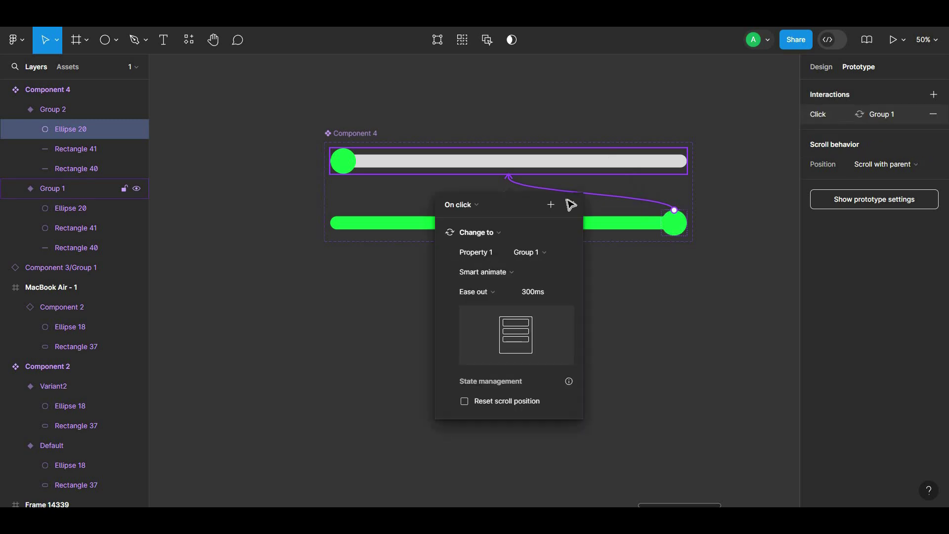
pyautogui.click(476, 207)
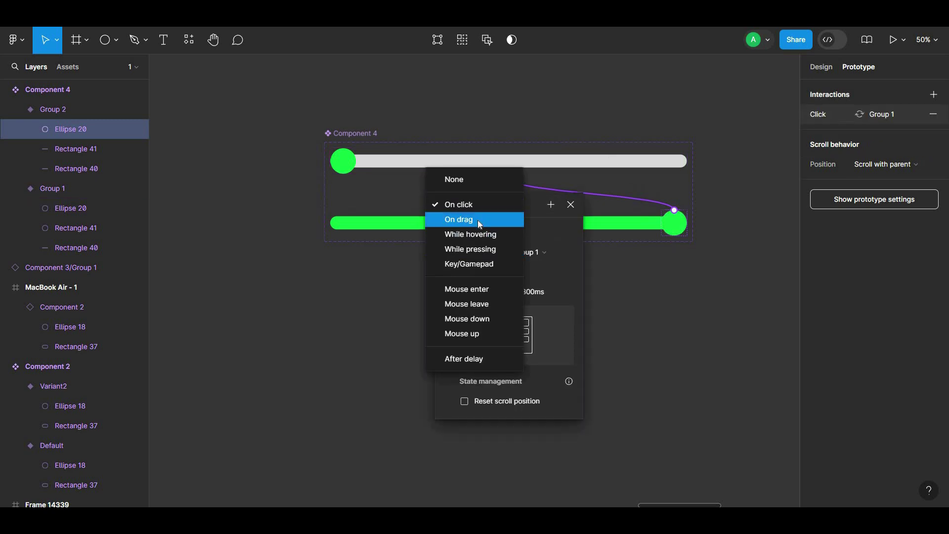
pyautogui.click(479, 221)
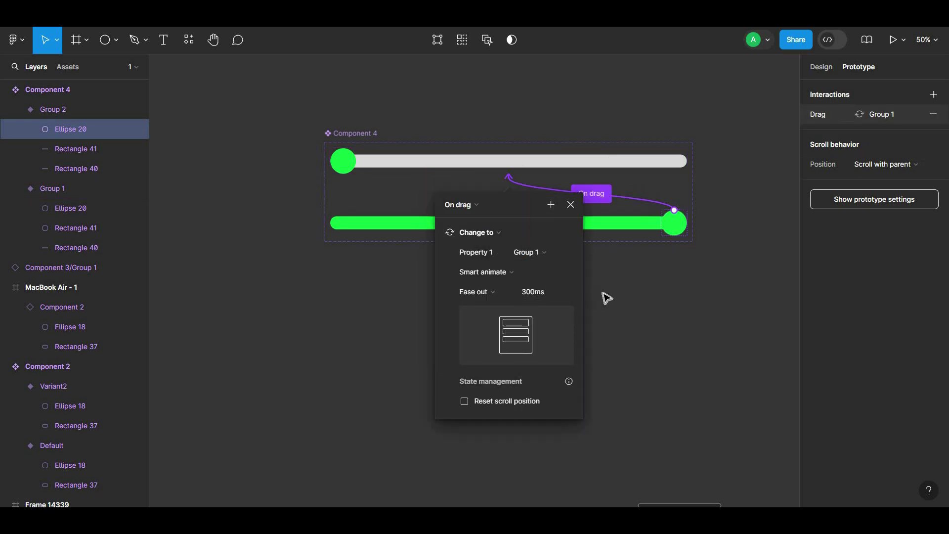
pyautogui.click(623, 303)
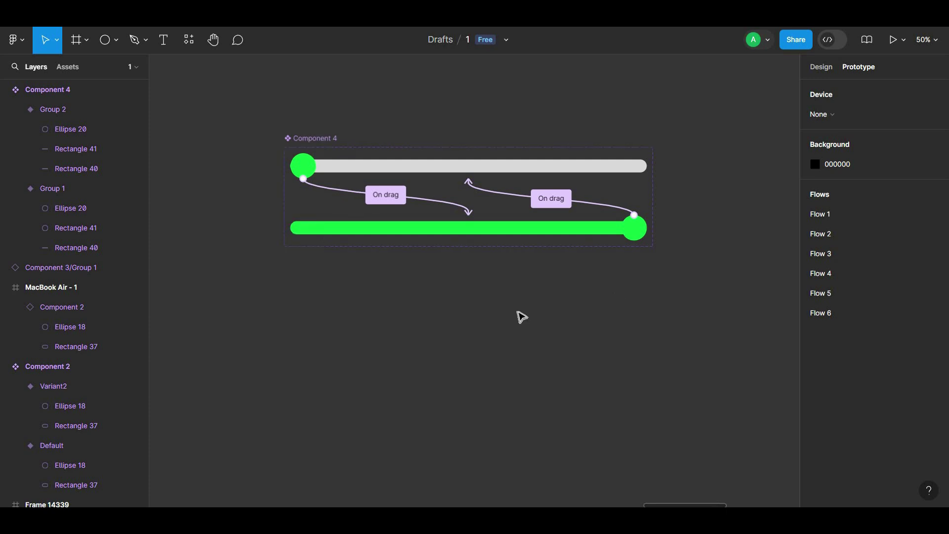
pyautogui.hscroll(3, 521, 311)
pyautogui.scroll(-3, 527, 300)
pyautogui.hscroll(3, 523, 279)
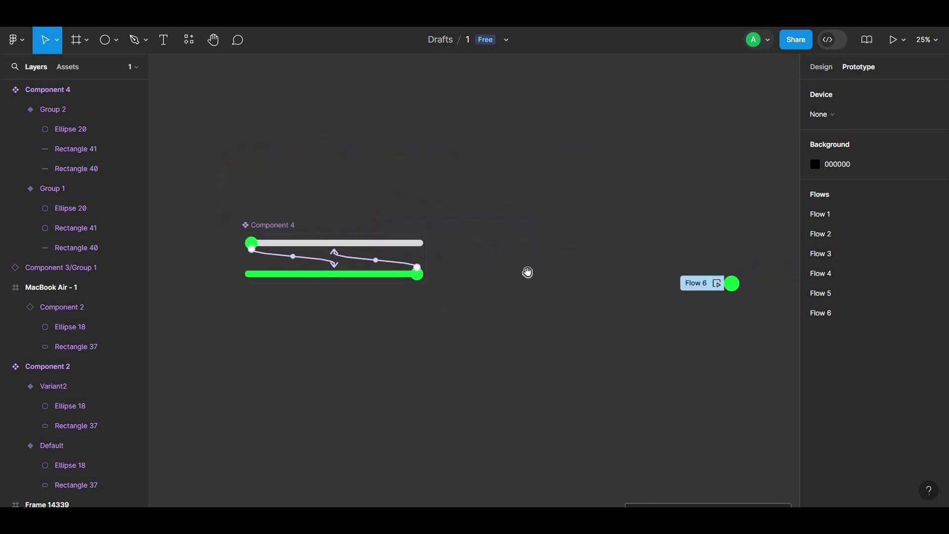
pyautogui.hscroll(5, 528, 271)
# - Delete the old Flow 6 circle and draw Frame 14340 at about 2906×1970
pyautogui.moveTo(426, 257); pyautogui.dragTo(498, 311)
pyautogui.press('Delete')
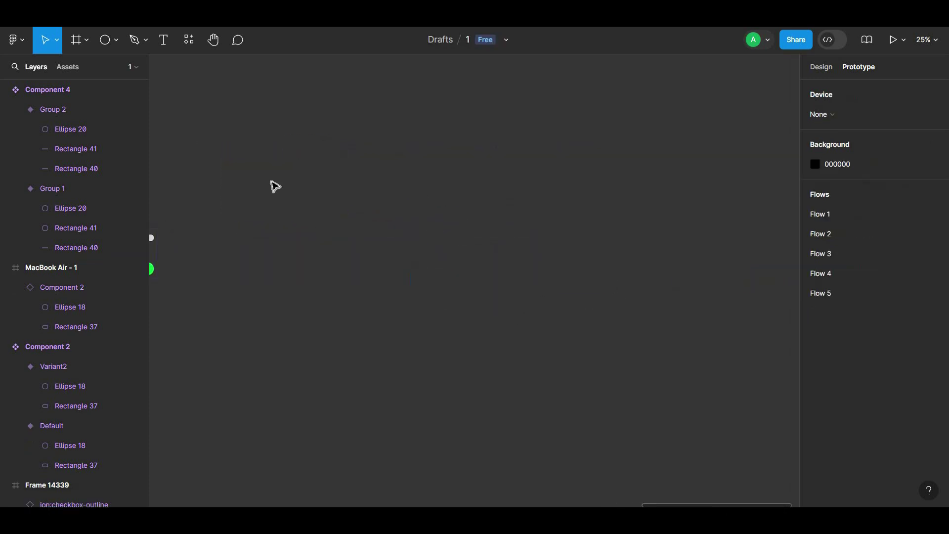
pyautogui.click(87, 40)
pyautogui.click(93, 65)
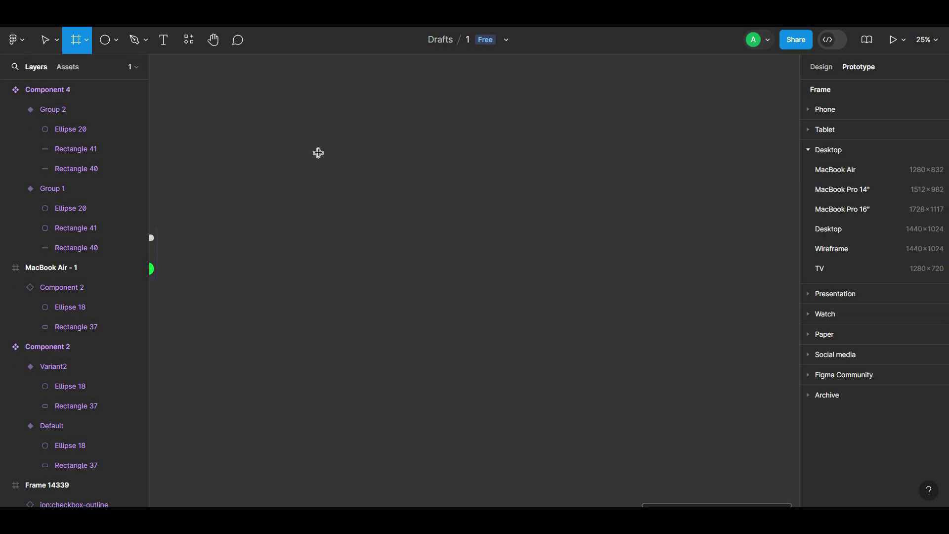
pyautogui.click(317, 152)
pyautogui.moveTo(328, 160); pyautogui.dragTo(759, 448)
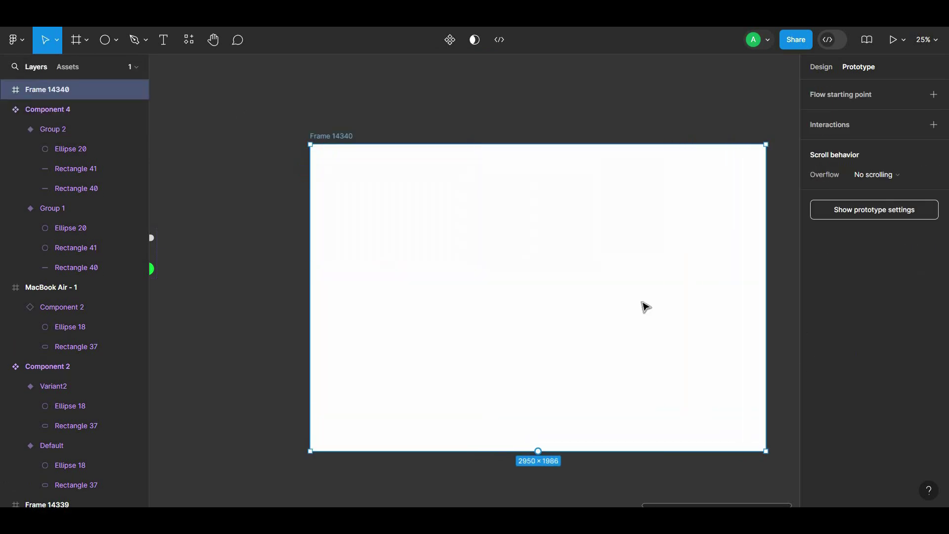
pyautogui.click(489, 124)
# - Place a Component 4 slider from Assets in the frame and scale it 1.15x
pyautogui.click(73, 68)
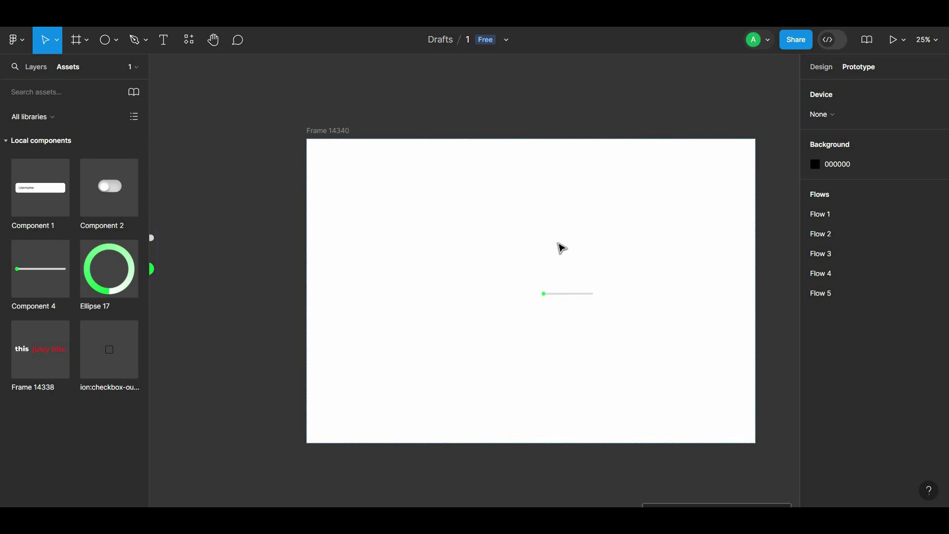
pyautogui.moveTo(434, 313)
pyautogui.mouseDown()
pyautogui.moveTo(481, 269)
pyautogui.moveTo(466, 259)
pyautogui.mouseUp()
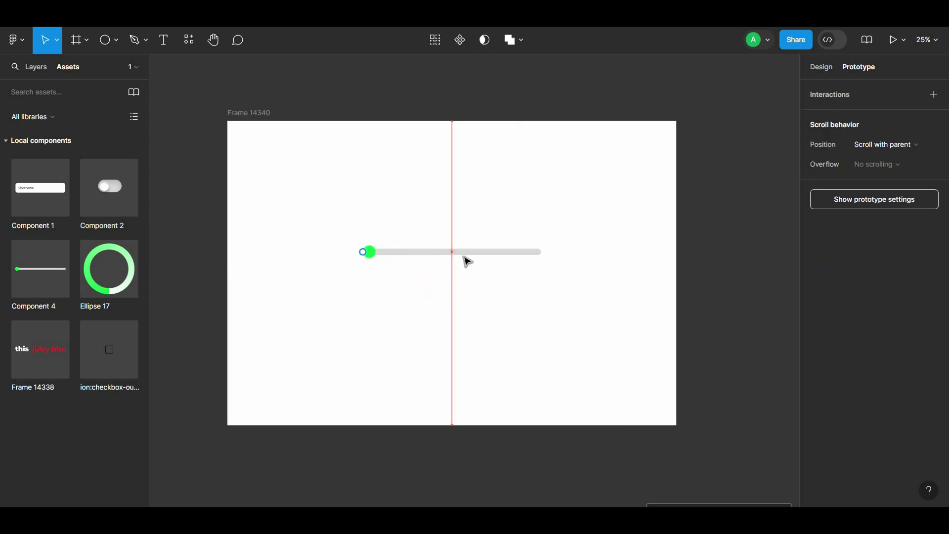
pyautogui.press('k')
pyautogui.moveTo(541, 256)
pyautogui.mouseDown()
pyautogui.moveTo(656, 360)
pyautogui.moveTo(506, 262)
pyautogui.moveTo(492, 268)
pyautogui.moveTo(499, 269)
pyautogui.mouseUp()
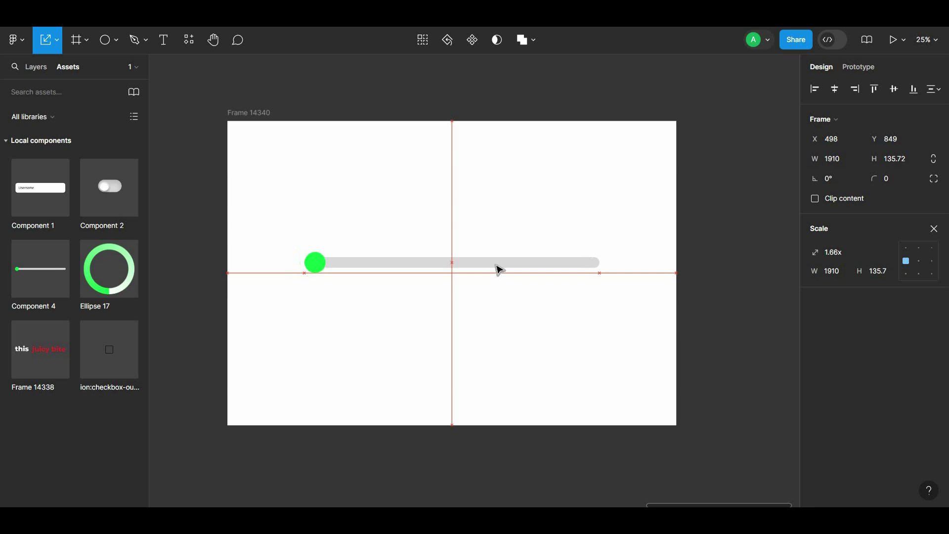
pyautogui.click(249, 112)
# - Add a flow starting point to Frame 14340 and open the prototype preview
pyautogui.click(863, 67)
pyautogui.click(932, 93)
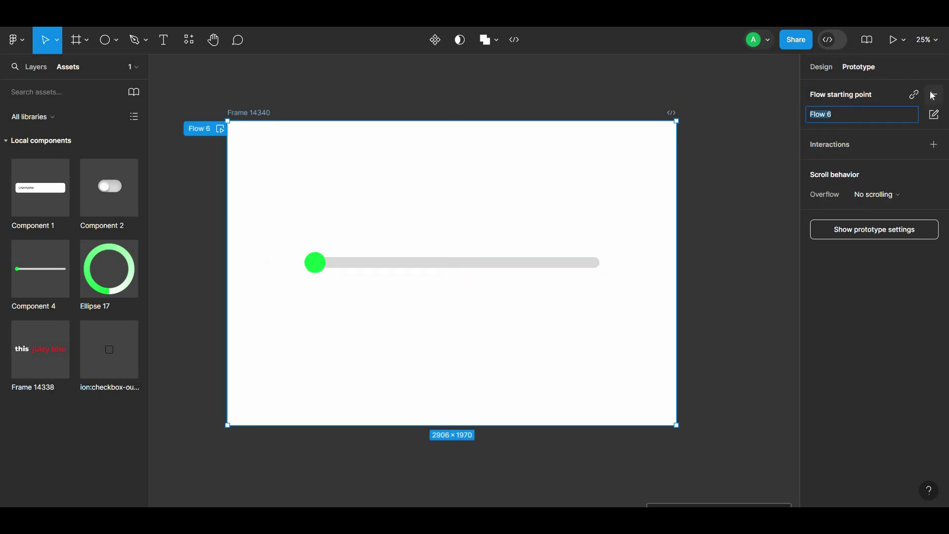
pyautogui.click(680, 85)
pyautogui.click(221, 130)
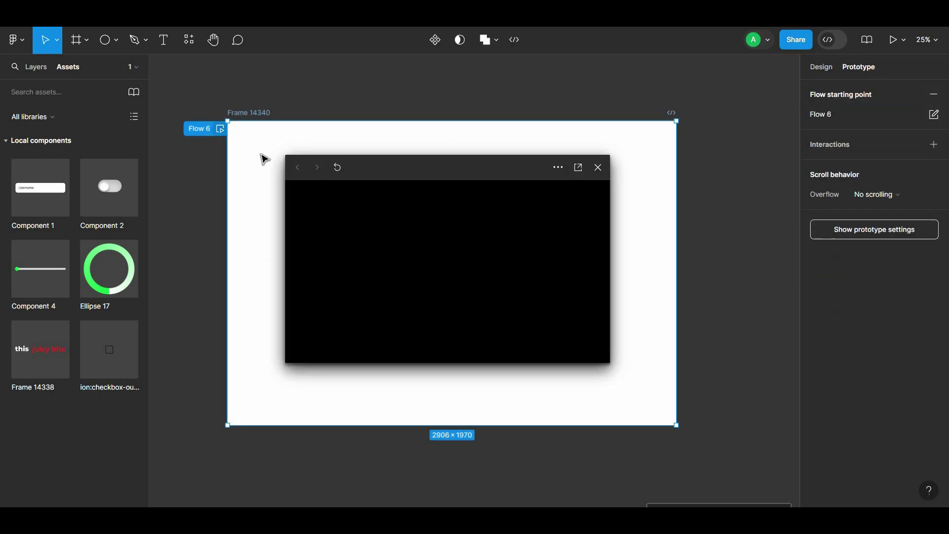
# - Drag the slider knob in the preview so the track fills green
pyautogui.click(345, 284)
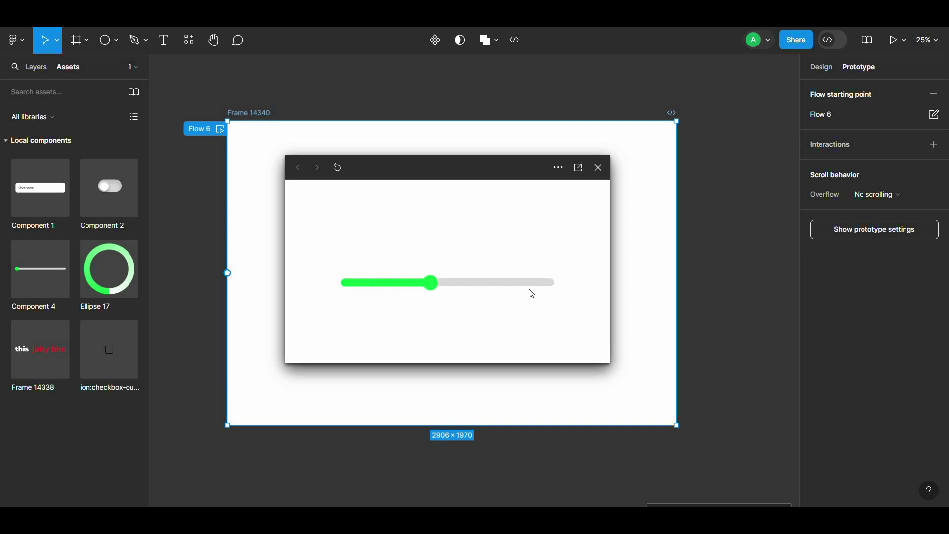
pyautogui.moveTo(392, 291)
pyautogui.mouseDown()
pyautogui.moveTo(551, 292)
pyautogui.moveTo(346, 292)
pyautogui.mouseUp()
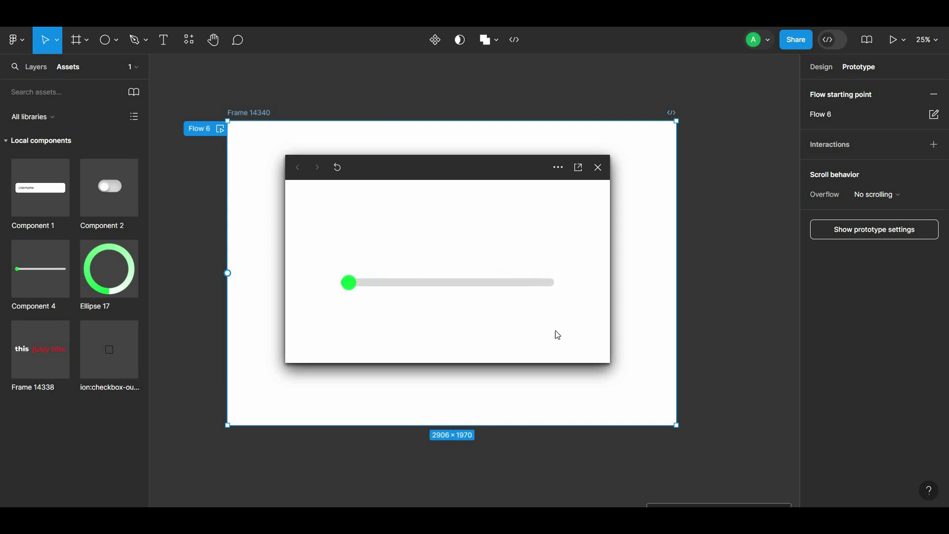
pyautogui.moveTo(606, 358); pyautogui.dragTo(724, 481)
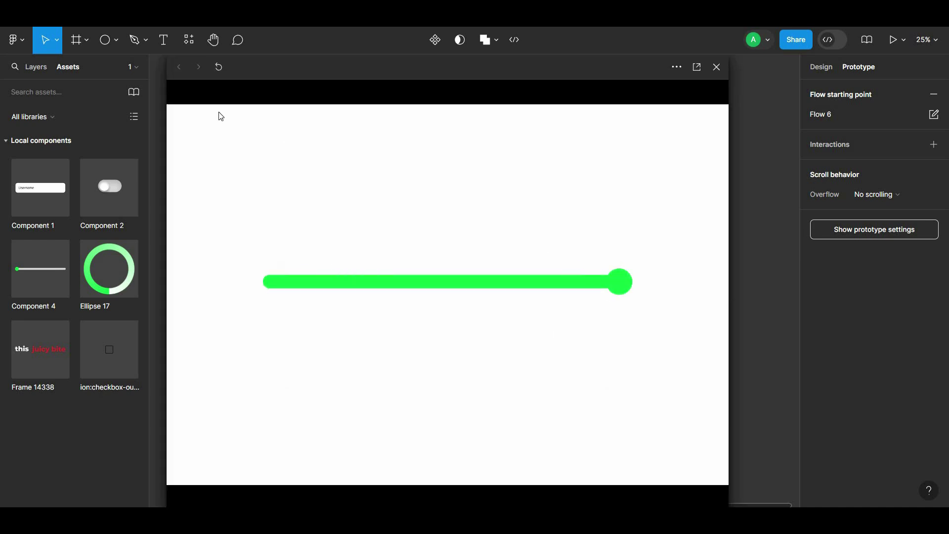